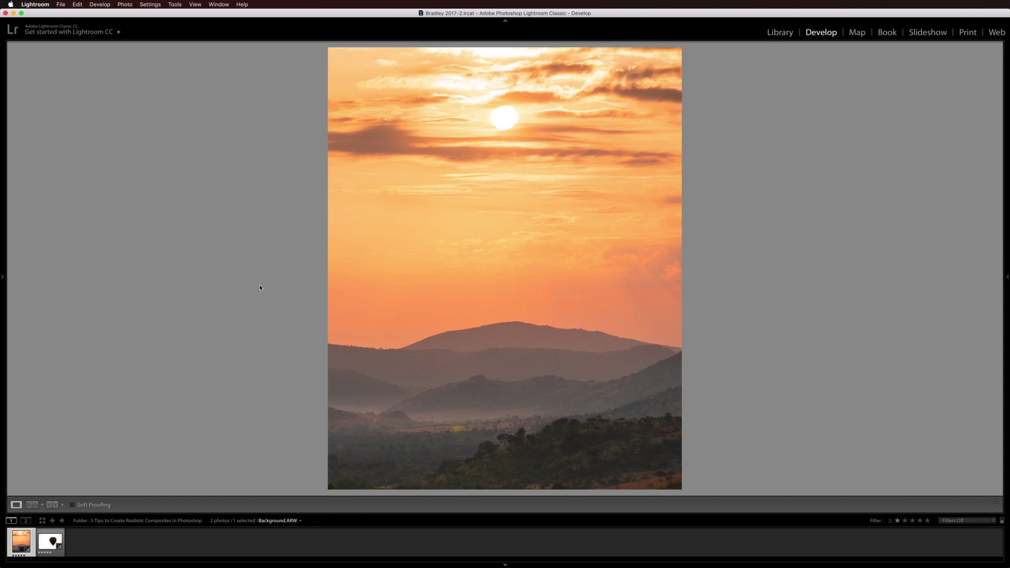
# - Switch from the sunset scene to the Hot Air Balloon.ARW photo in the Develop module
pyautogui.press('Right')
pyautogui.press('Right')
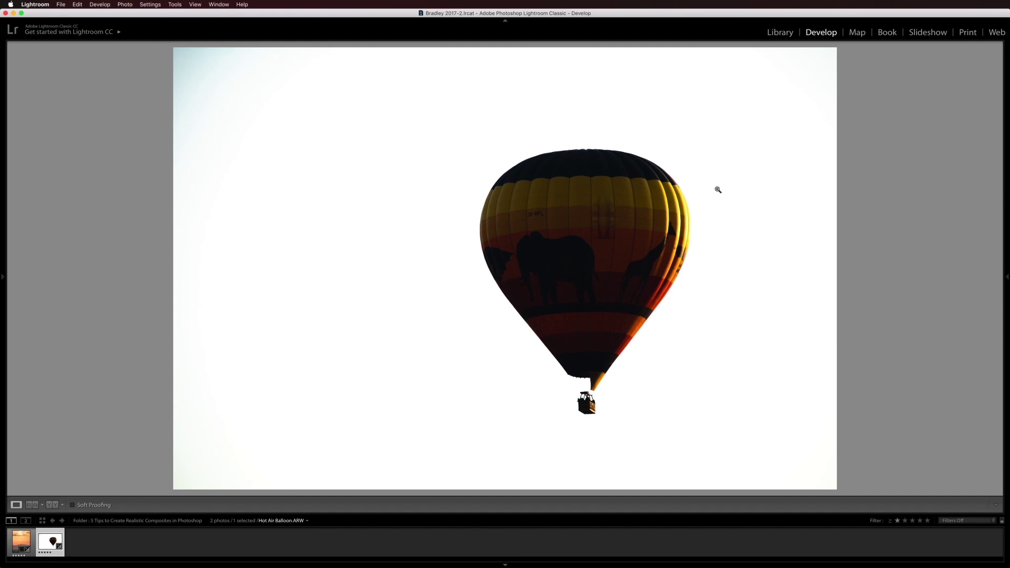
# - Select the sunset photo along with the balloon photo and send both to Photoshop CC 2017 via Edit In
pyautogui.keyDown('super'); pyautogui.click(21, 543); pyautogui.keyUp('super')
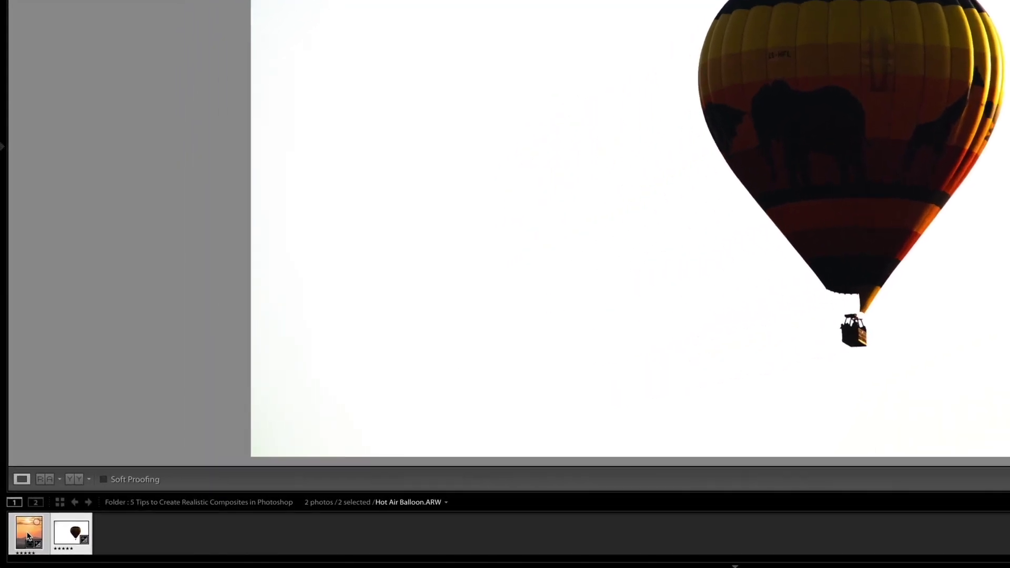
pyautogui.rightClick(28, 536)
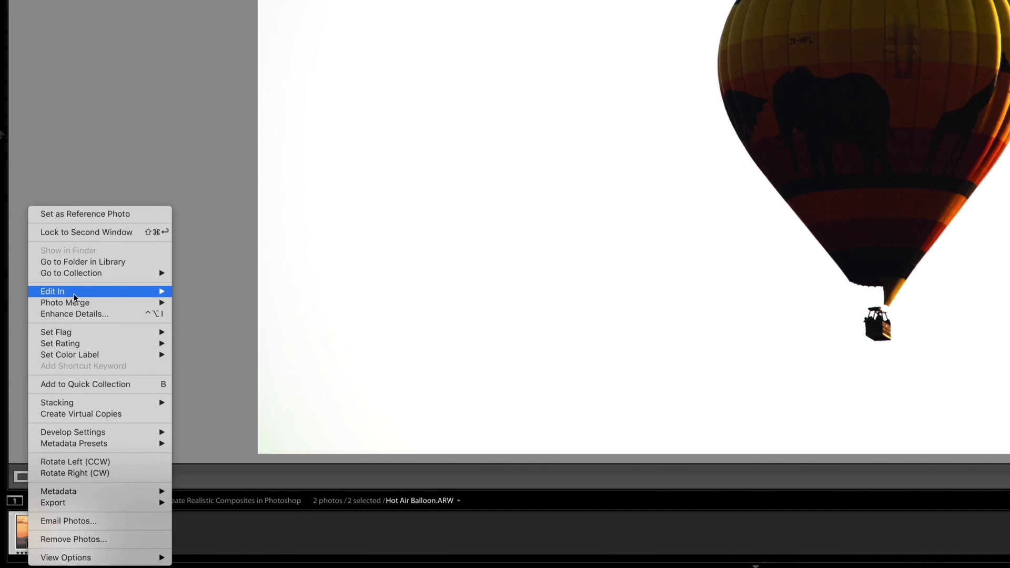
pyautogui.moveTo(136, 293)
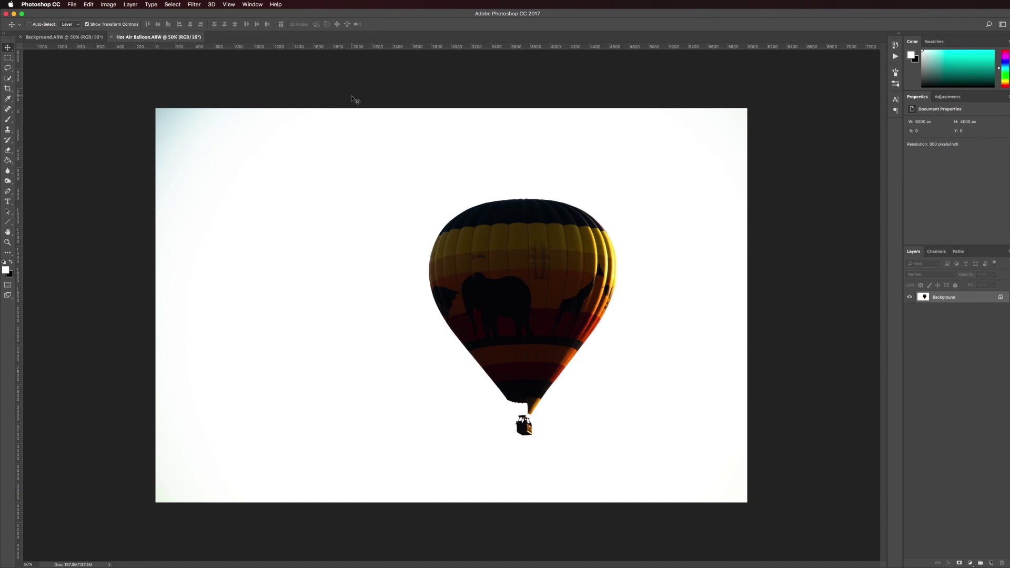
# - Use Color Range to sample the pale sky and the darker top-left corner, then confirm the selection
pyautogui.click(172, 5)
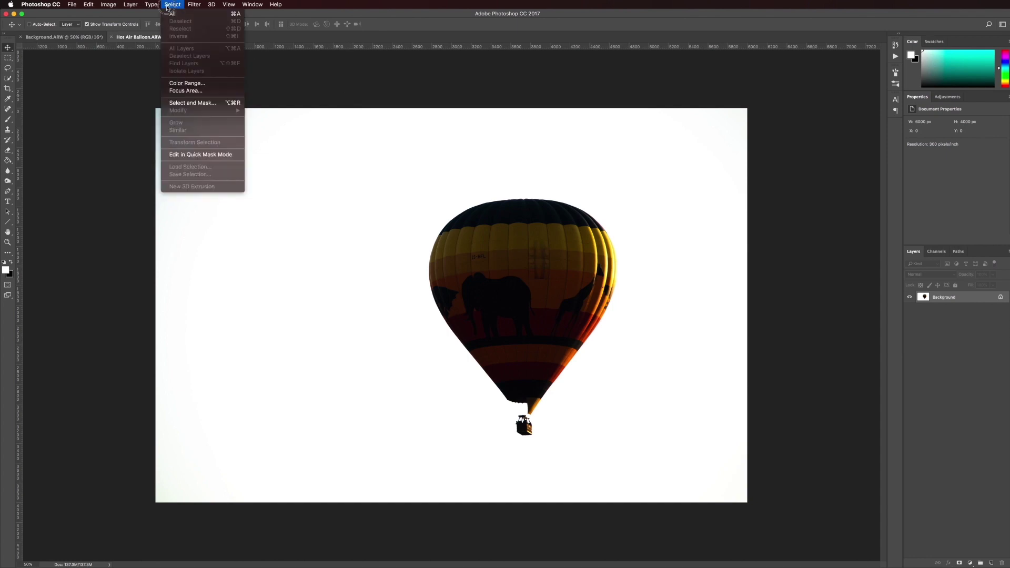
pyautogui.click(203, 83)
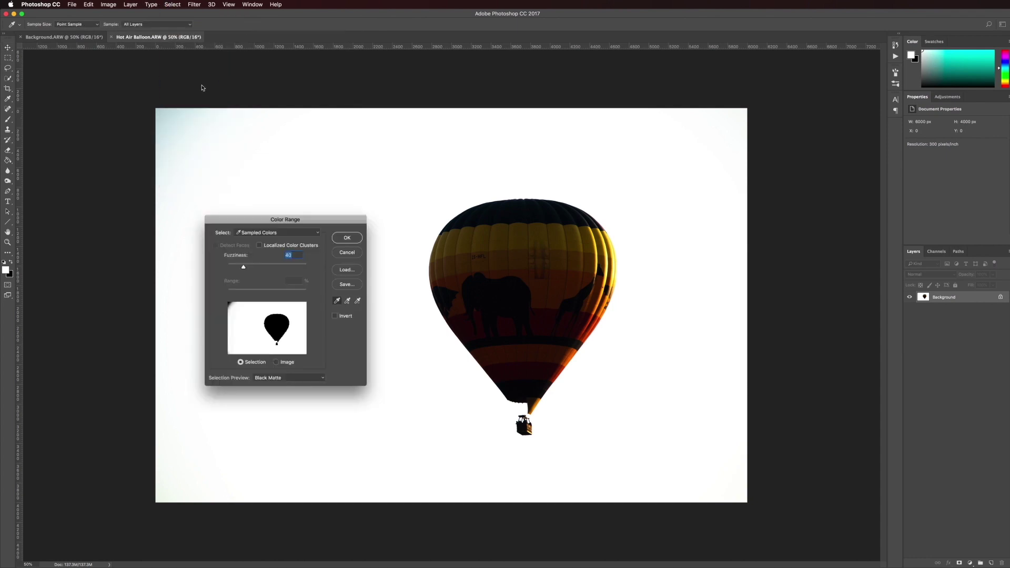
pyautogui.click(313, 139)
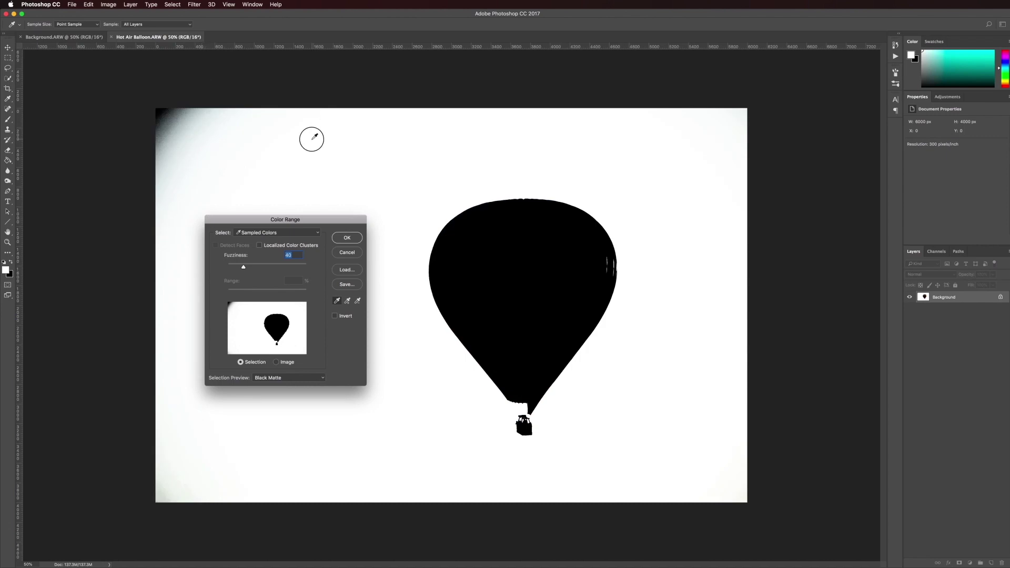
pyautogui.keyDown('shift'); pyautogui.click(179, 115); pyautogui.keyUp('shift')
pyautogui.keyDown('shift'); pyautogui.click(165, 111); pyautogui.keyUp('shift')
pyautogui.keyDown('shift'); pyautogui.click(160, 111); pyautogui.keyUp('shift')
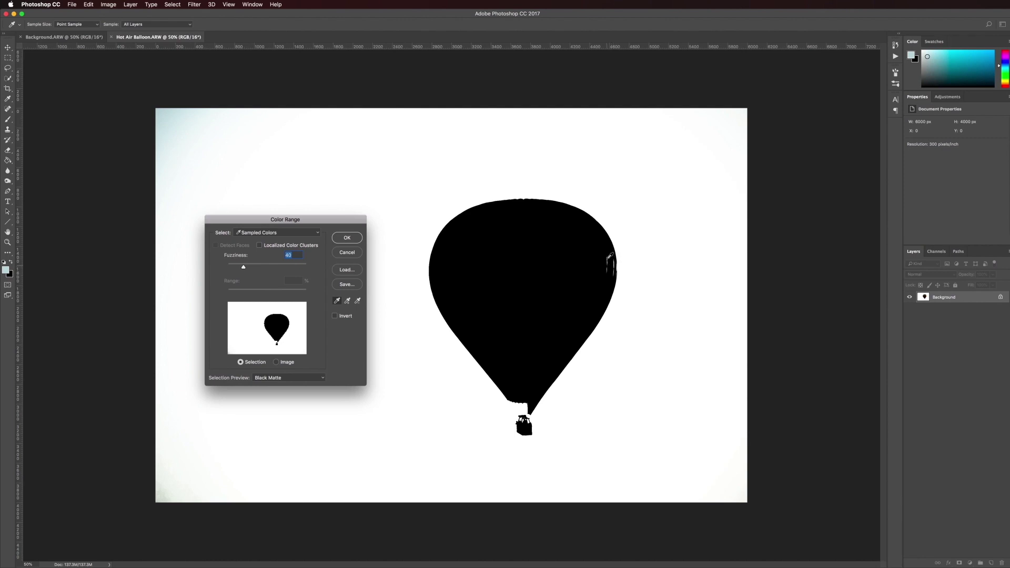
pyautogui.click(346, 241)
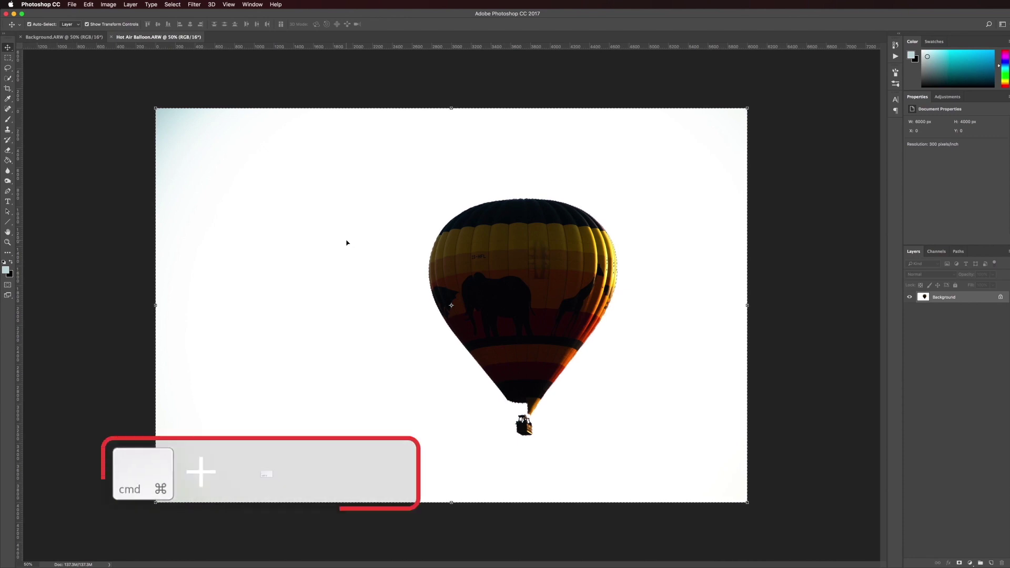
# - Invert the selection to mask the sky off the balloon, and place a new red-filled layer beneath it
pyautogui.press('super+shift+i')
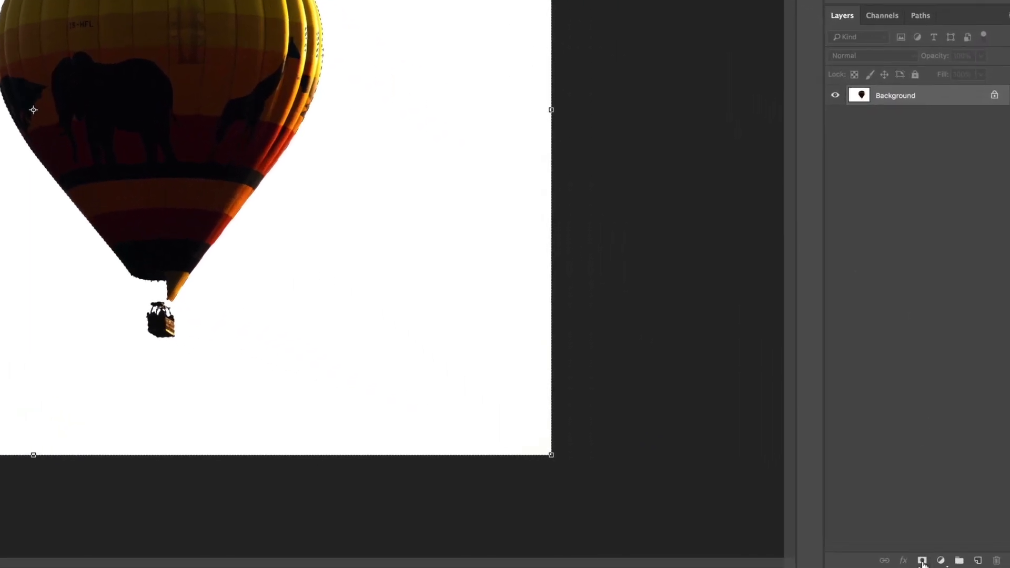
pyautogui.click(922, 560)
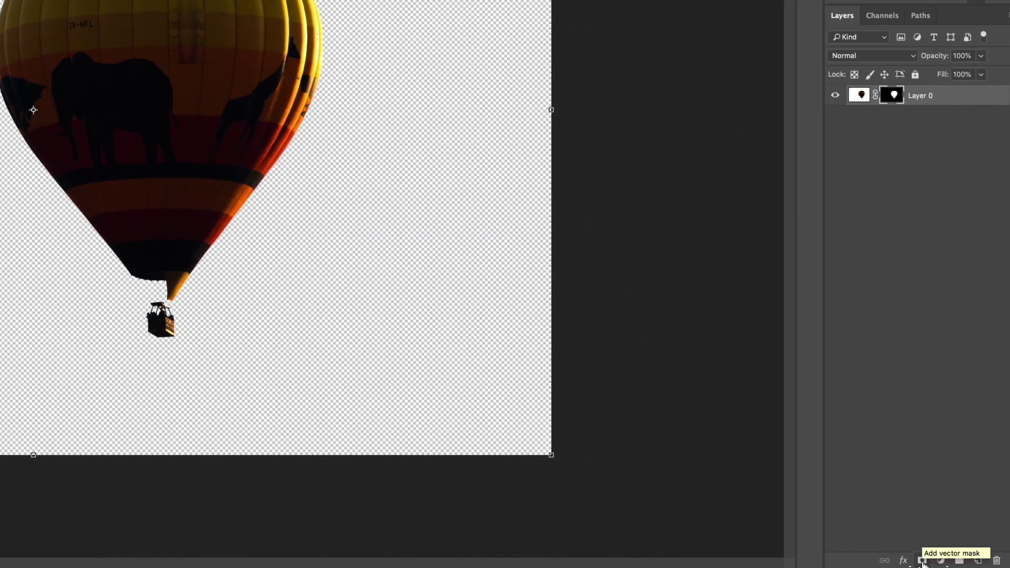
pyautogui.click(978, 561)
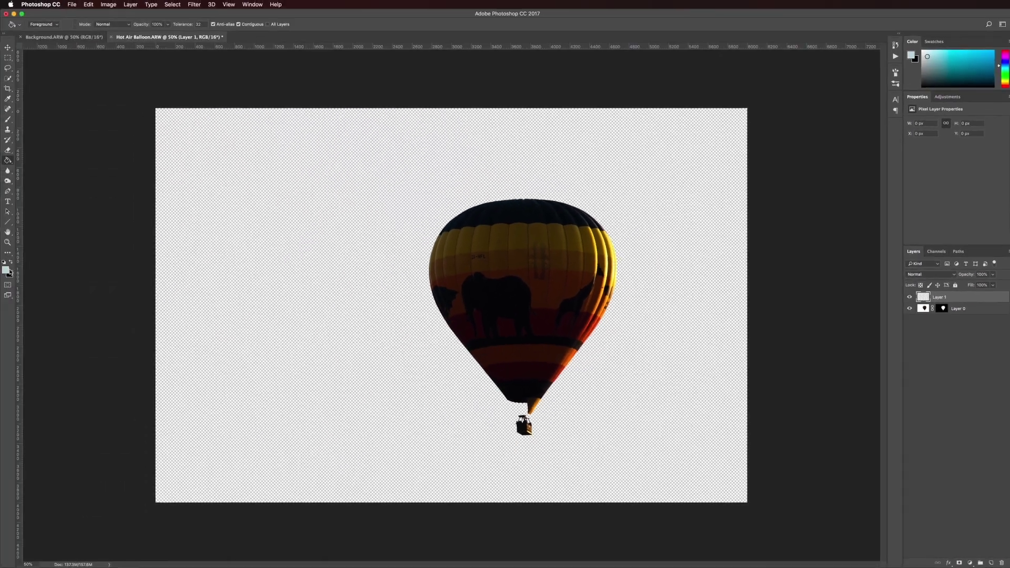
pyautogui.click(8, 270)
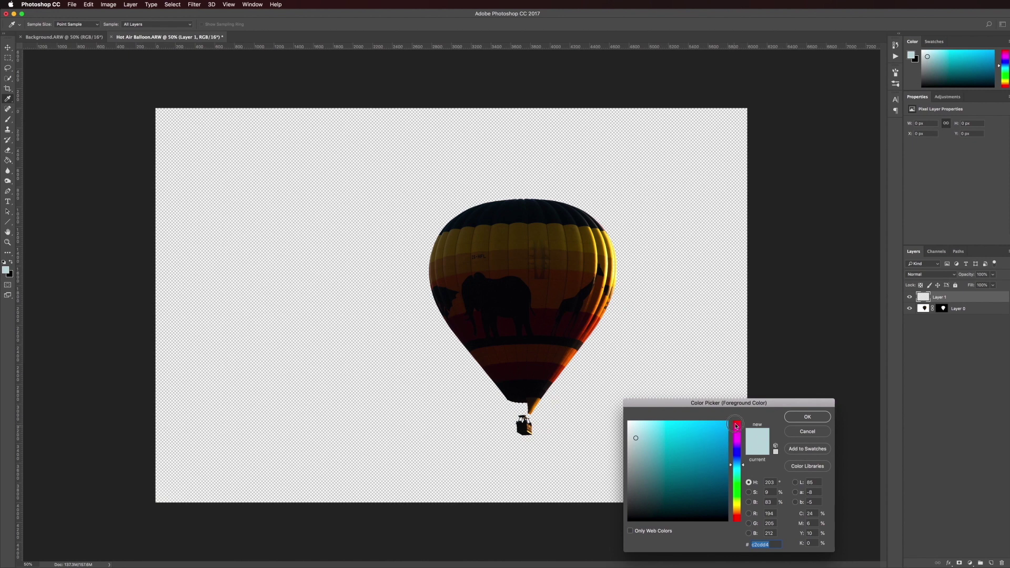
pyautogui.click(737, 421)
pyautogui.click(807, 416)
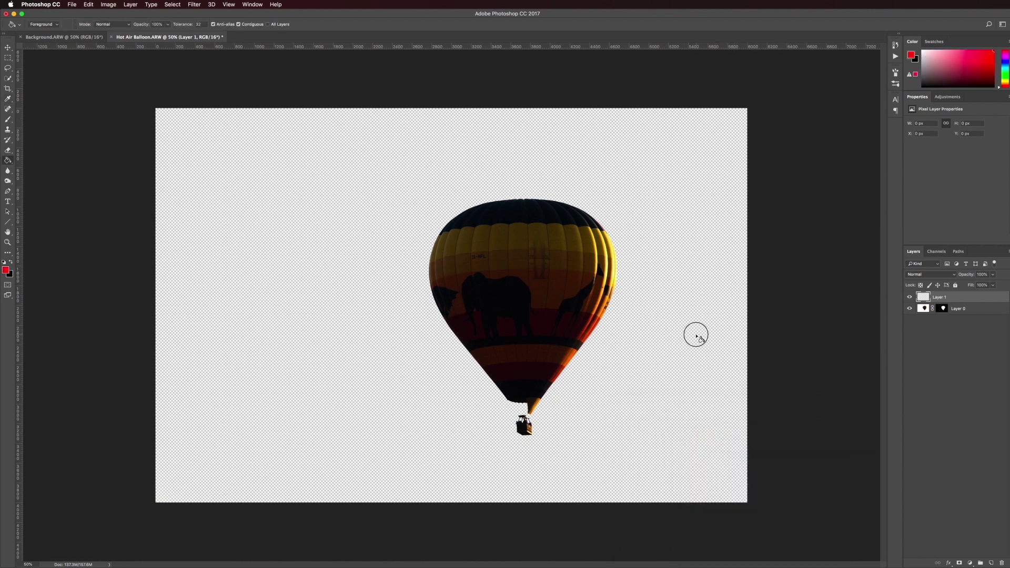
pyautogui.press('g')
pyautogui.click(697, 337)
pyautogui.moveTo(952, 293); pyautogui.dragTo(952, 314)
pyautogui.press('super+equal')
pyautogui.press('super+equal')
pyautogui.hscroll(10, 324, 256)
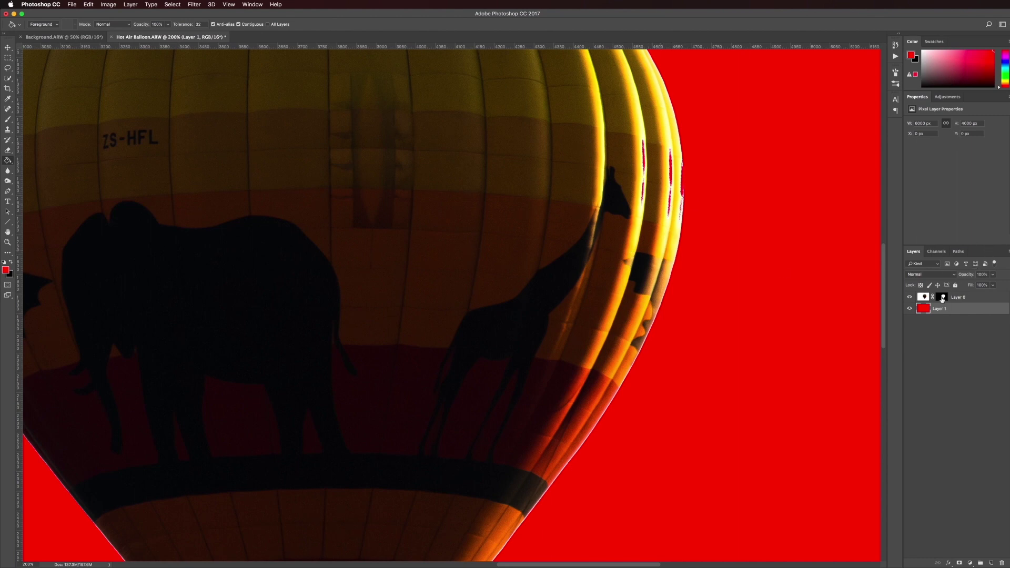
# - In the balloon's mask, paint white with a small brush over the dark stripes and edge fringe
pyautogui.keyDown('alt'); pyautogui.click(942, 298); pyautogui.keyUp('alt')
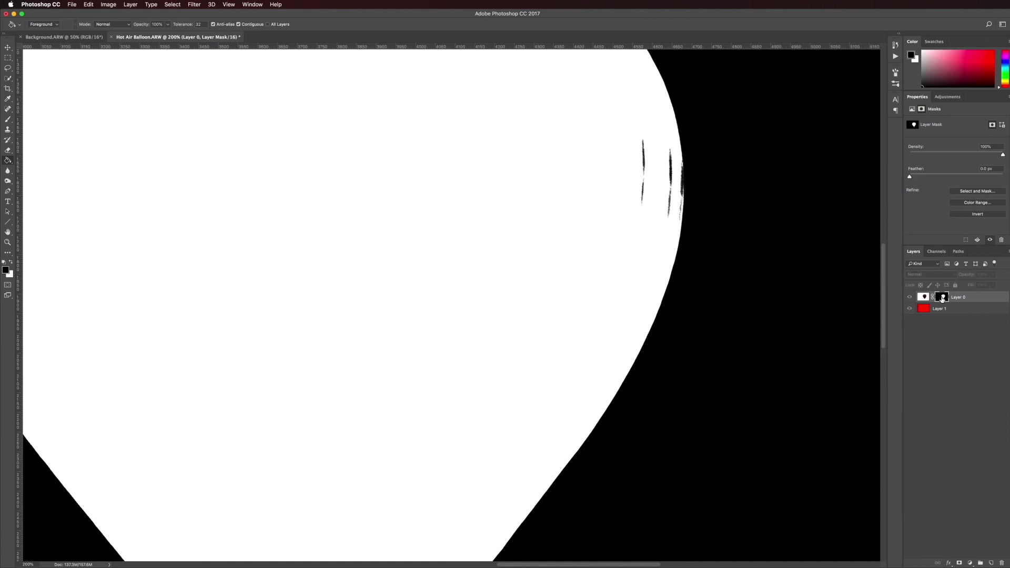
pyautogui.press('b')
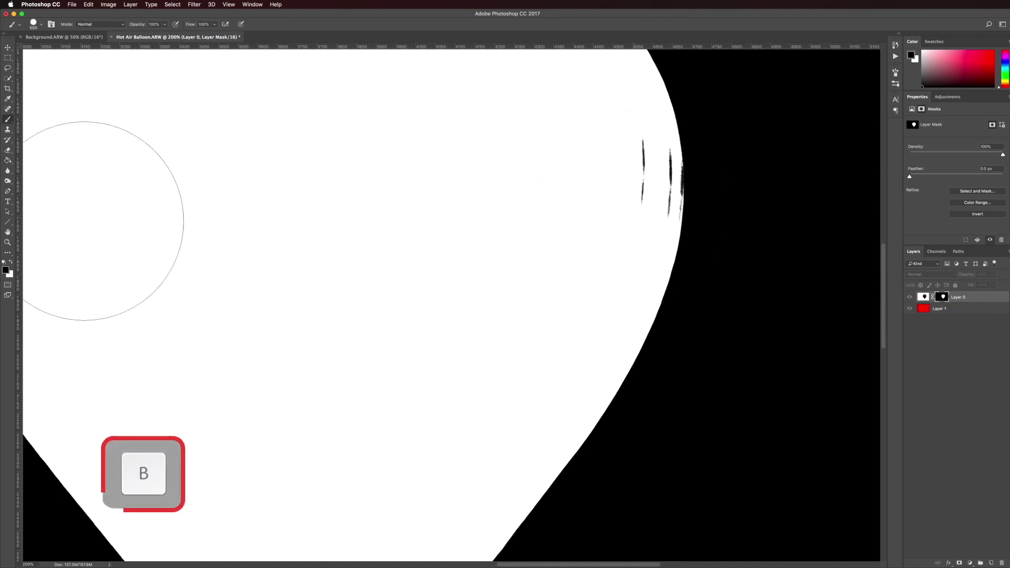
pyautogui.click(11, 262)
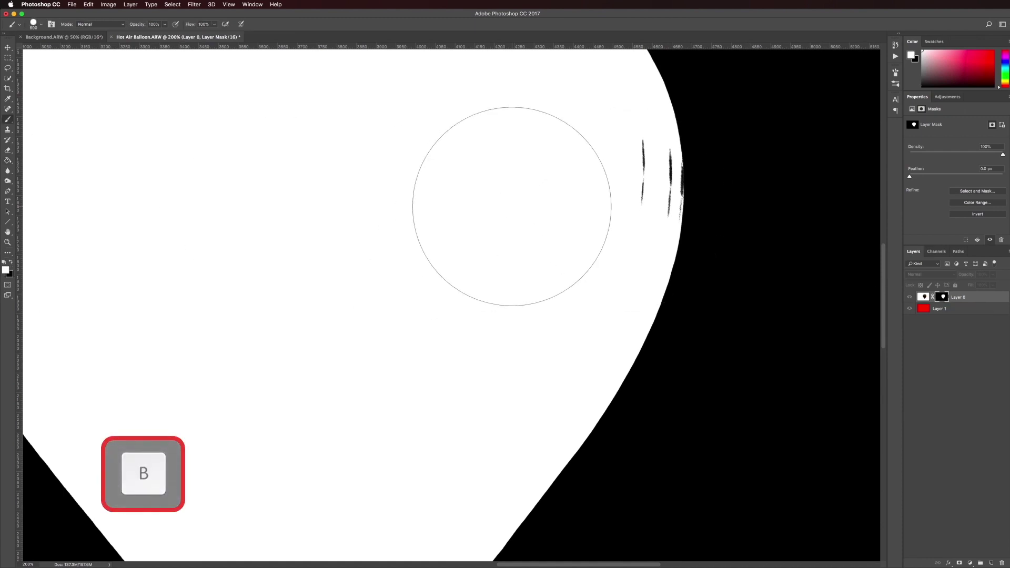
pyautogui.press('[')
pyautogui.press('[')
pyautogui.press('[')
pyautogui.press('[')
pyautogui.press('[')
pyautogui.press('[')
pyautogui.press('[')
pyautogui.press('[')
pyautogui.press('[')
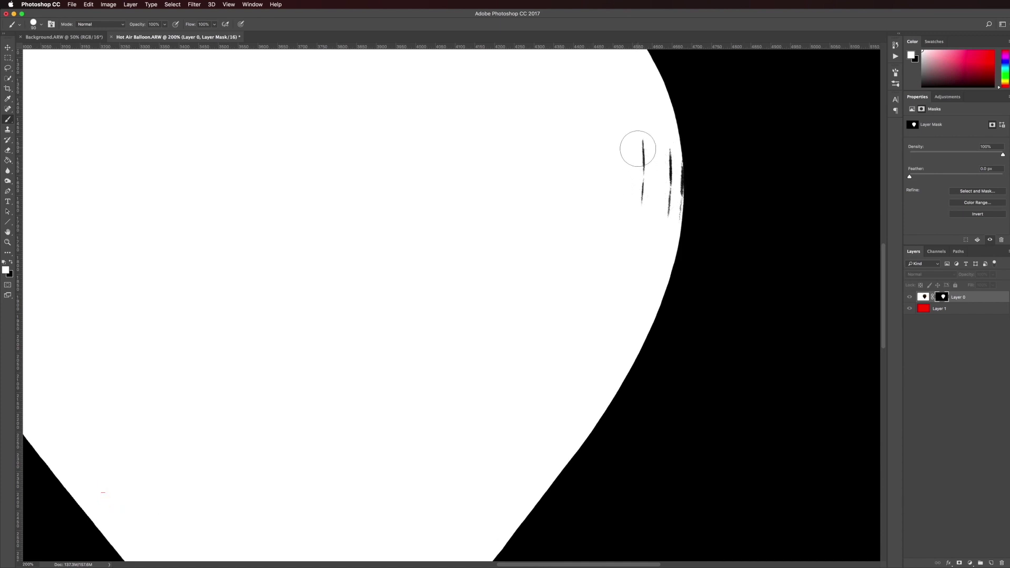
pyautogui.moveTo(639, 153)
pyautogui.mouseDown()
pyautogui.moveTo(641, 208)
pyautogui.moveTo(655, 154)
pyautogui.moveTo(658, 213)
pyautogui.mouseUp()
pyautogui.scroll(3, 665, 211)
pyautogui.scroll(-1, 629, 209)
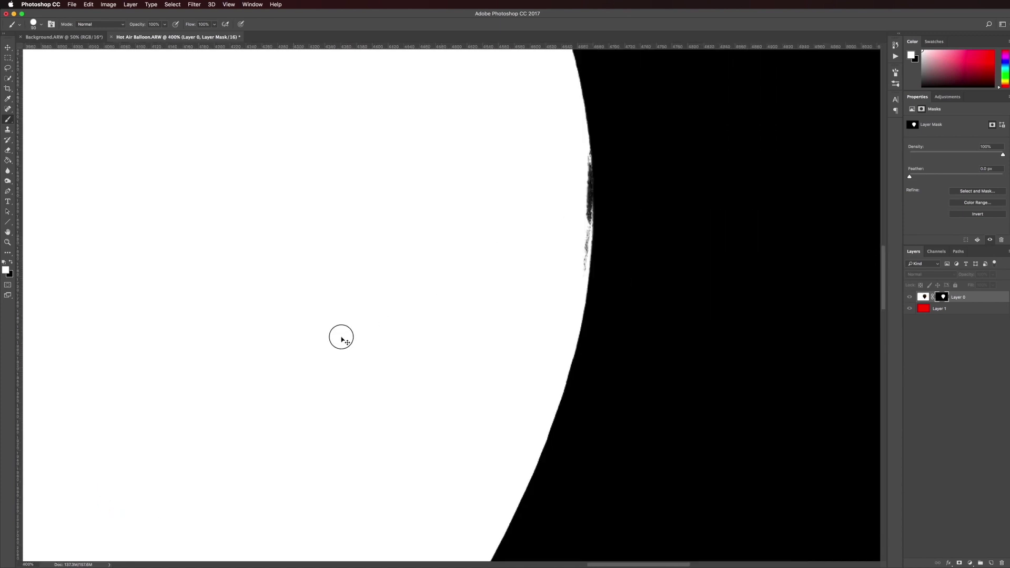
pyautogui.hscroll(2, 339, 339)
pyautogui.moveTo(537, 176); pyautogui.dragTo(531, 300)
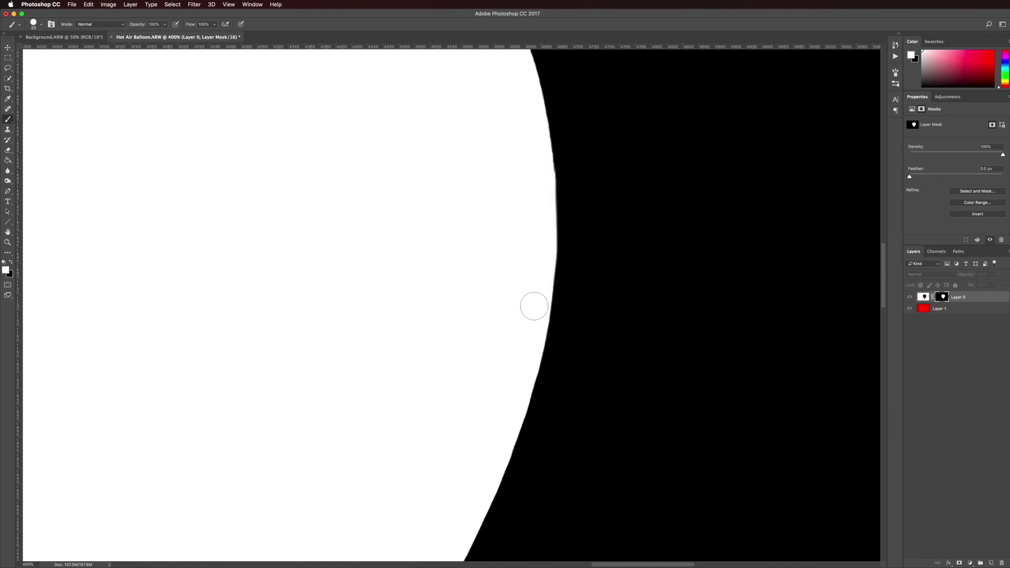
pyautogui.scroll(-6, 534, 306)
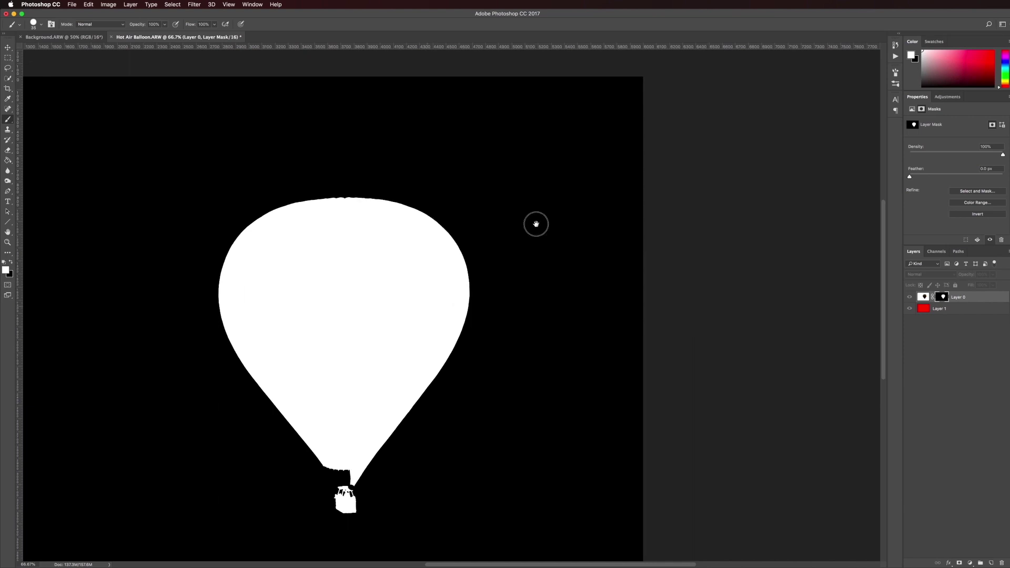
pyautogui.scroll(-2, 573, 212)
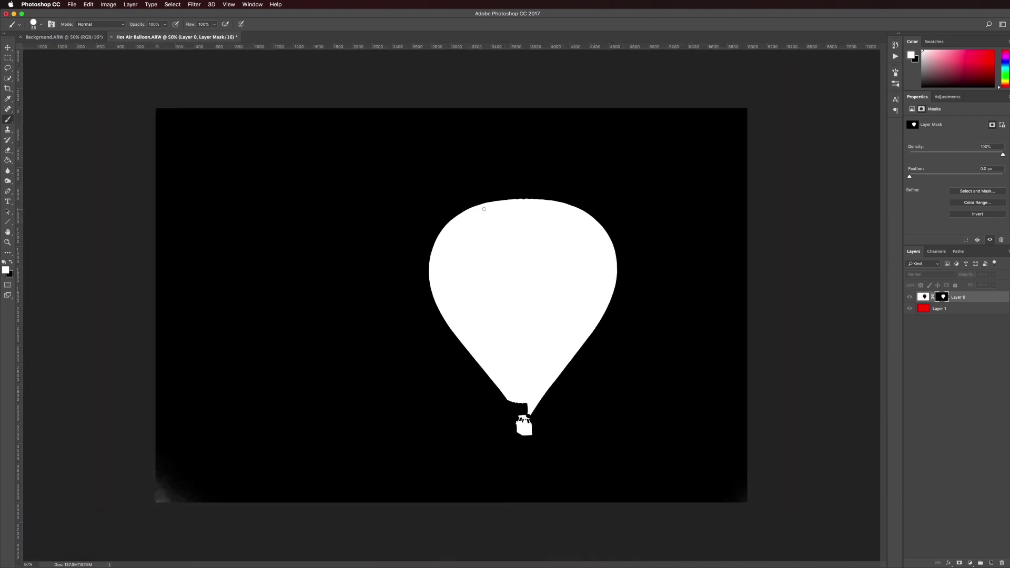
# - Paint black over the grey haze in the mask's bottom-left corner, then delete the red Layer 1
pyautogui.press(']')
pyautogui.press(']')
pyautogui.press(']')
pyautogui.press(']')
pyautogui.press(']')
pyautogui.press(']')
pyautogui.press(']')
pyautogui.press(']')
pyautogui.press('x')
pyautogui.moveTo(159, 493)
pyautogui.mouseDown()
pyautogui.moveTo(155, 457)
pyautogui.moveTo(184, 504)
pyautogui.moveTo(151, 464)
pyautogui.moveTo(151, 492)
pyautogui.moveTo(166, 505)
pyautogui.moveTo(155, 442)
pyautogui.moveTo(158, 492)
pyautogui.mouseUp()
pyautogui.press(']')
pyautogui.press(']')
pyautogui.press(']')
pyautogui.press(']')
pyautogui.press(']')
pyautogui.press(']')
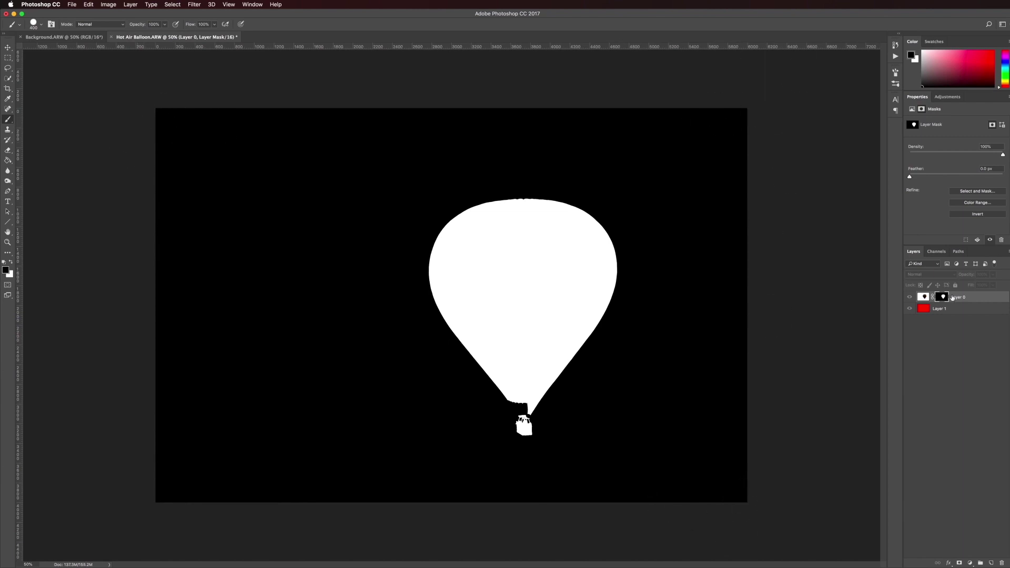
pyautogui.keyDown('alt'); pyautogui.click(944, 298); pyautogui.keyUp('alt')
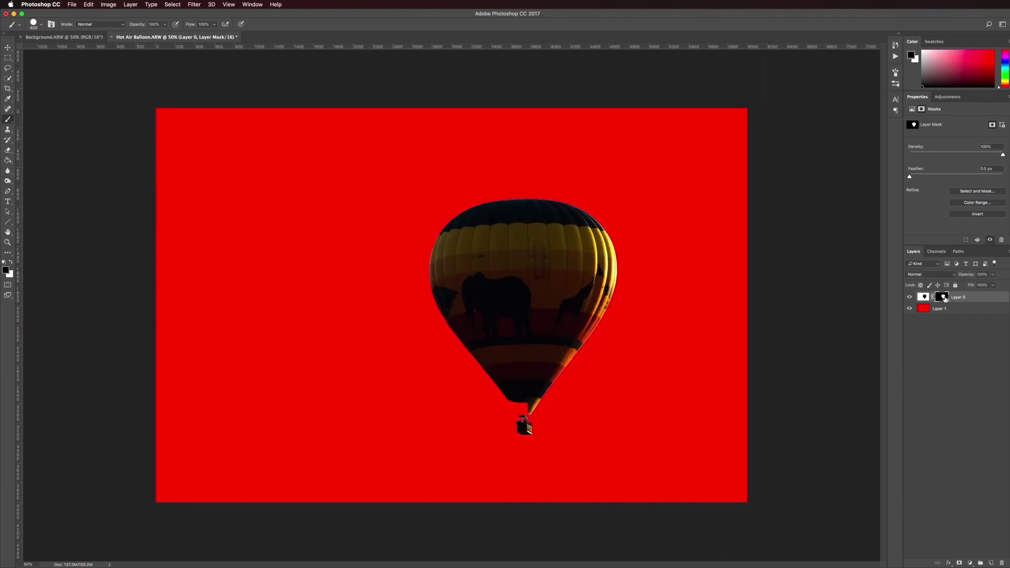
pyautogui.moveTo(940, 309); pyautogui.dragTo(1003, 563)
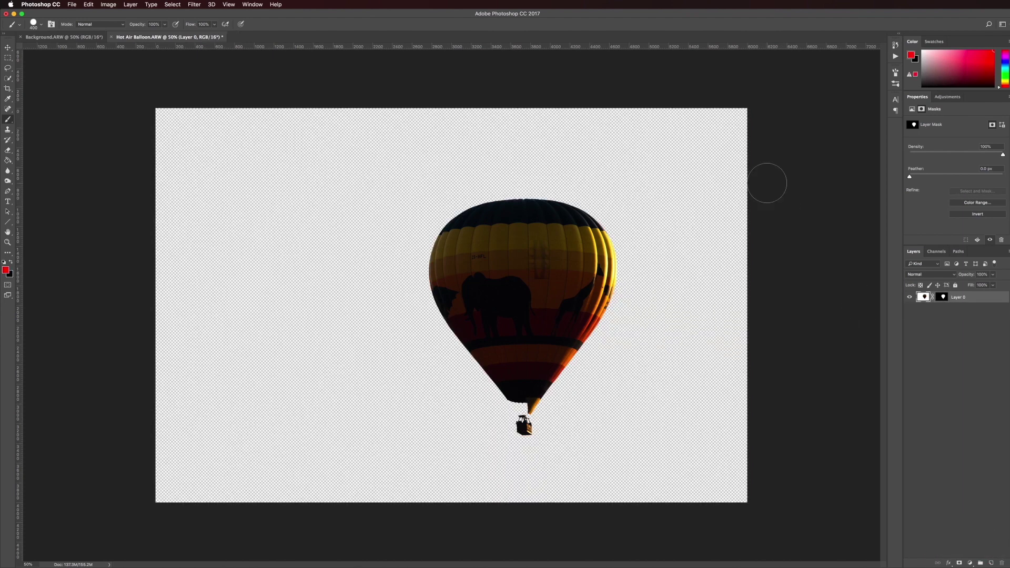
# - Duplicate the masked balloon layer into the Background.ARW document and switch to that sunset photo
pyautogui.rightClick(972, 298)
pyautogui.click(905, 275)
pyautogui.click(474, 281)
pyautogui.click(471, 273)
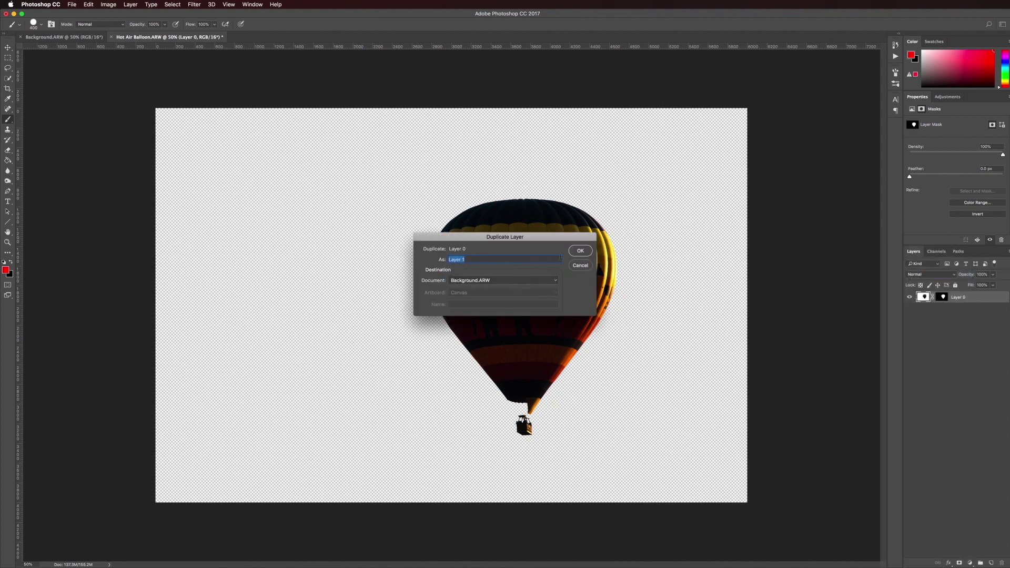
pyautogui.click(580, 251)
pyautogui.click(63, 36)
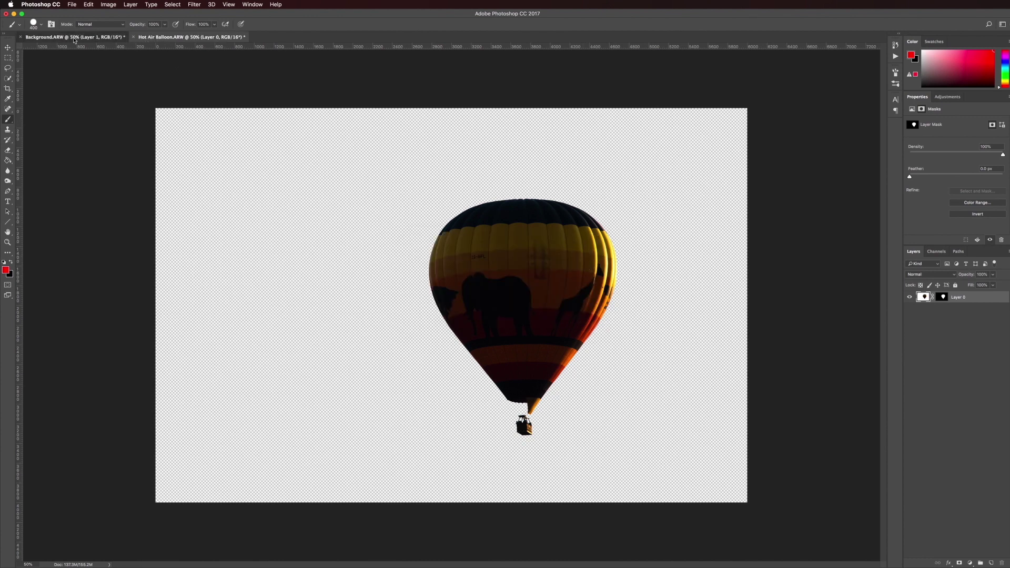
pyautogui.press('v')
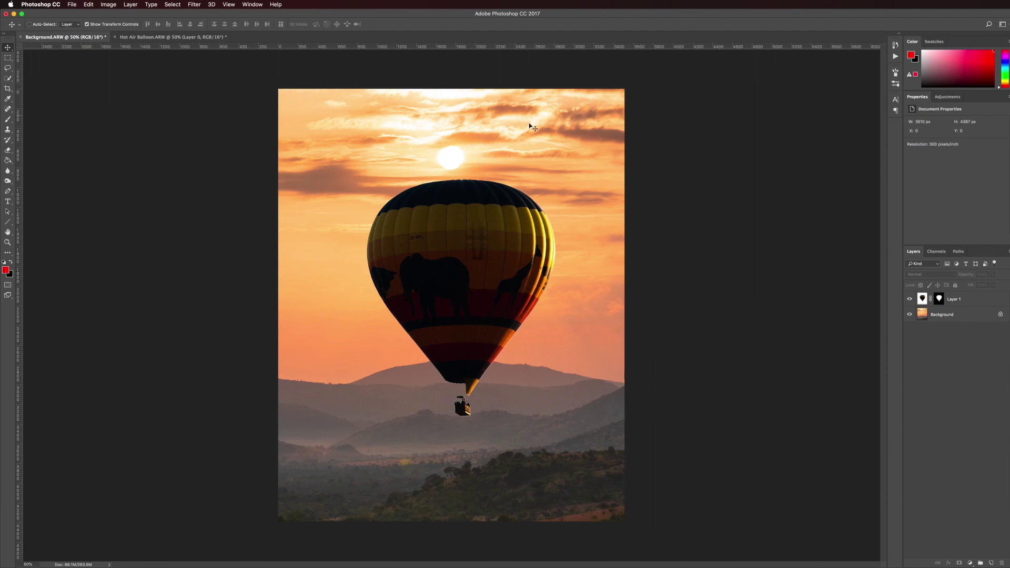
# - Scale the balloon Layer 1 down to a small size and move it up-left into the sky
pyautogui.click(951, 296)
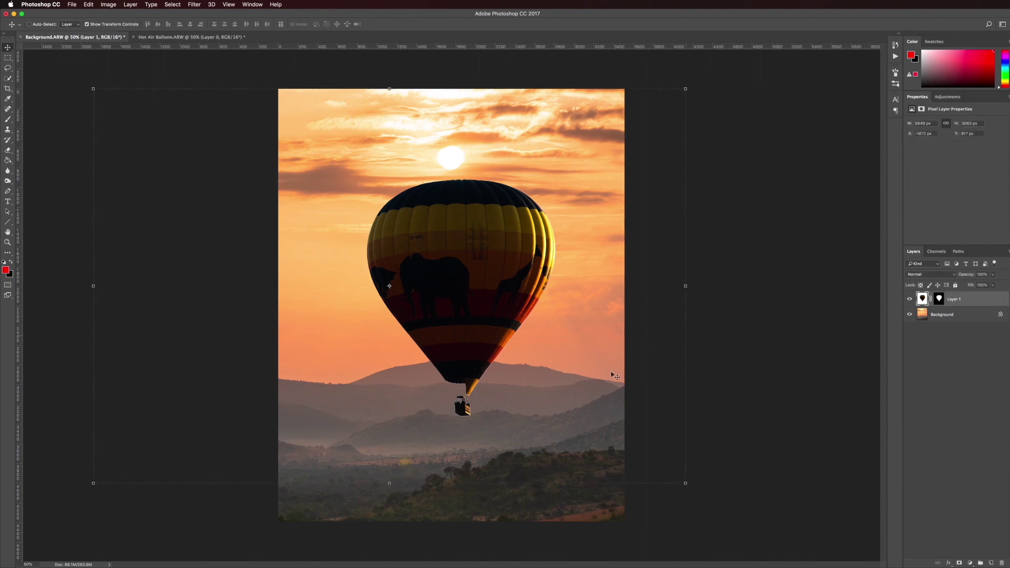
pyautogui.moveTo(685, 483); pyautogui.dragTo(443, 321)
pyautogui.moveTo(97, 90); pyautogui.dragTo(295, 234)
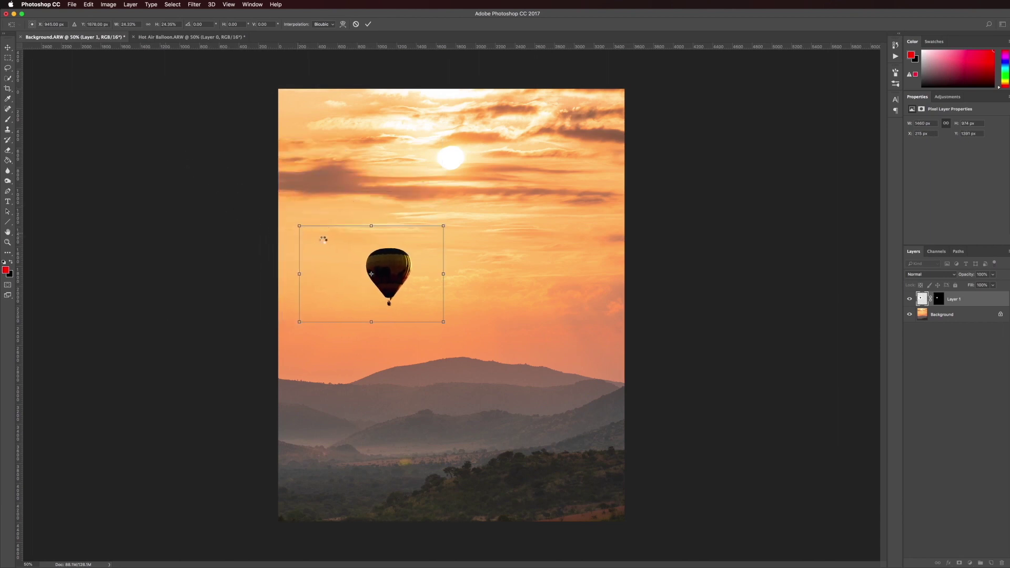
pyautogui.press('Return')
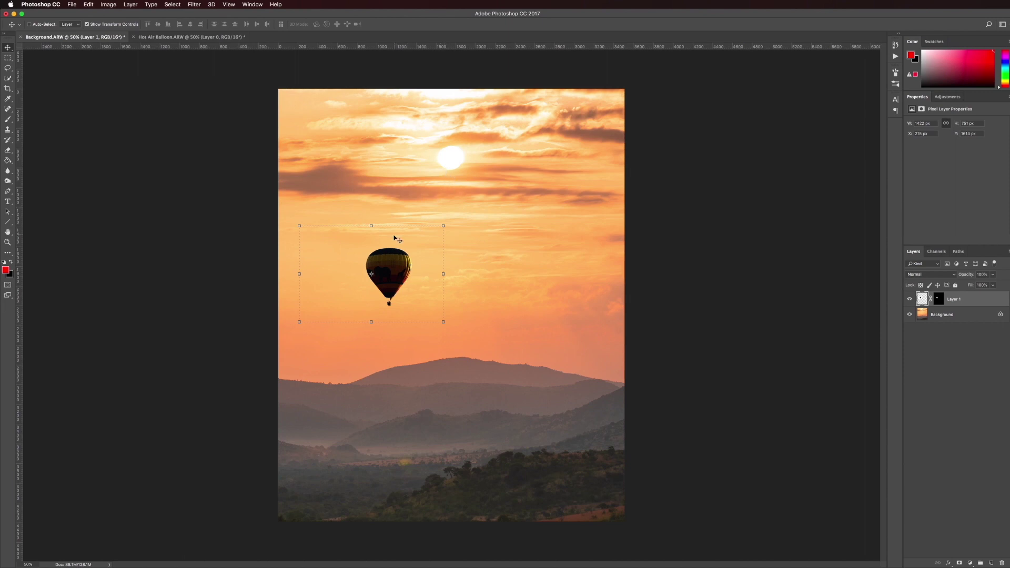
pyautogui.moveTo(398, 261); pyautogui.dragTo(350, 250)
pyautogui.press('x')
pyautogui.press('super+alt+a')
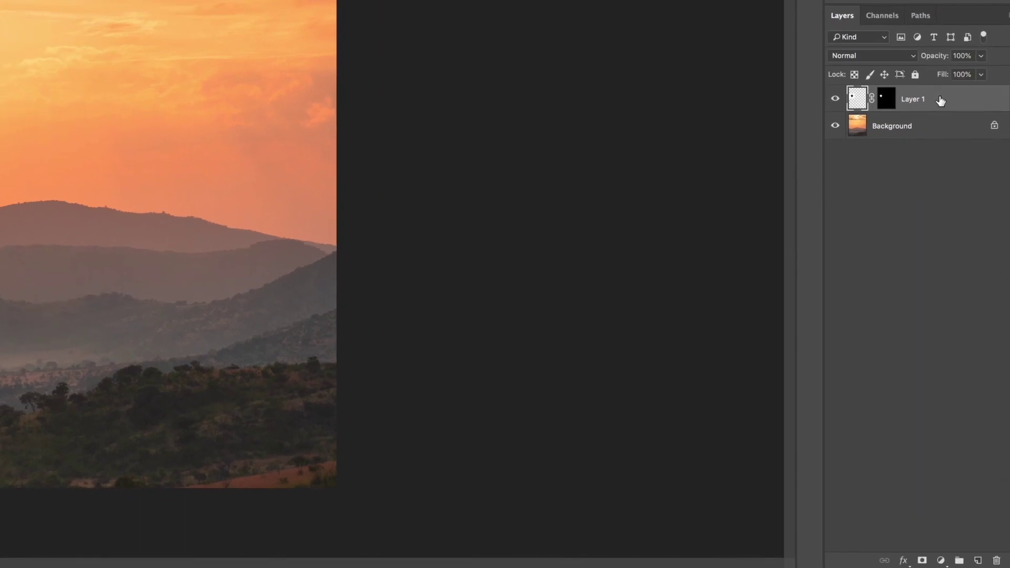
# - Add a Brightness/Contrast adjustment clipped to the balloon Layer 1 and tune its contrast
pyautogui.click(940, 561)
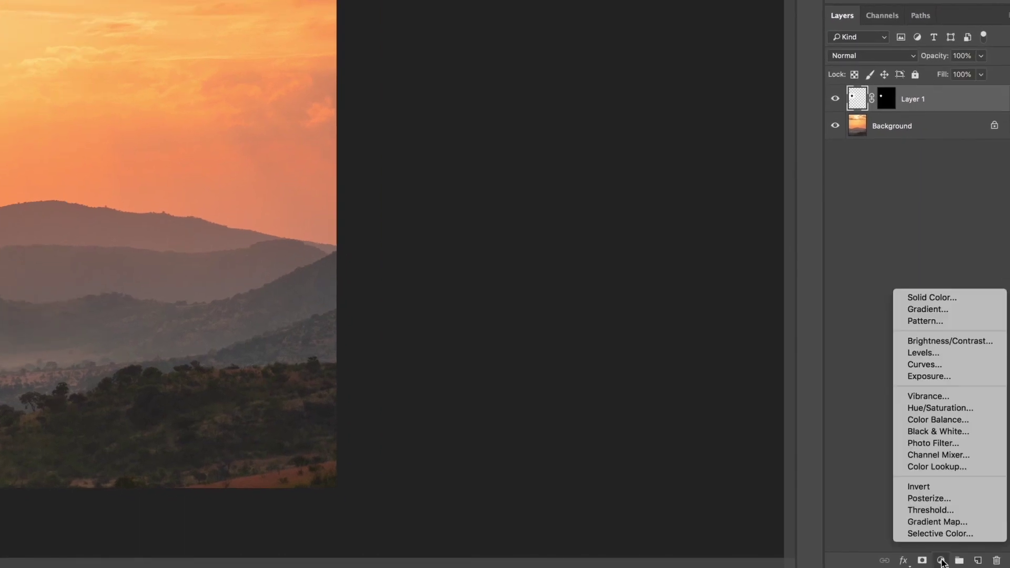
pyautogui.click(930, 340)
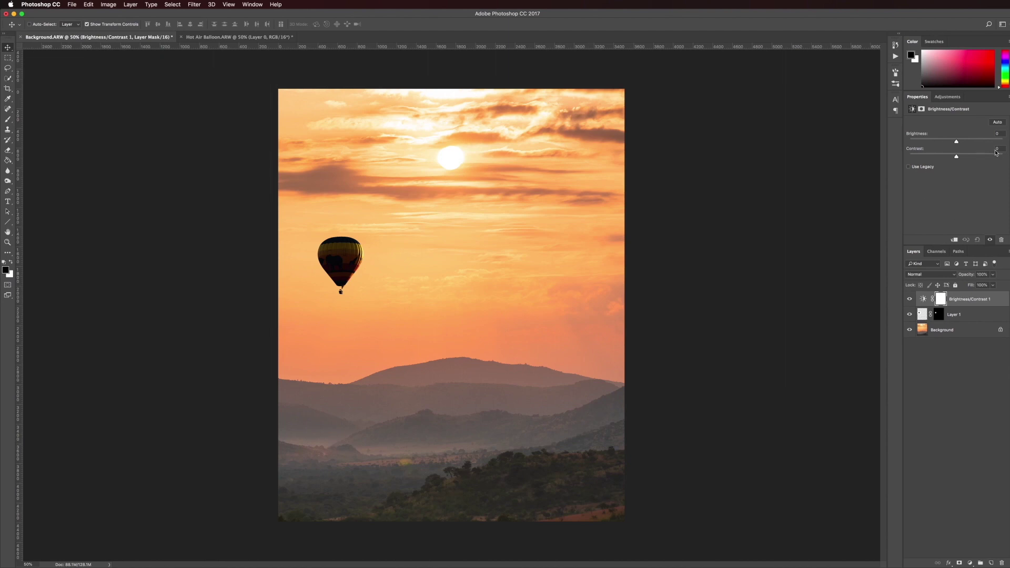
pyautogui.moveTo(956, 157); pyautogui.dragTo(994, 156)
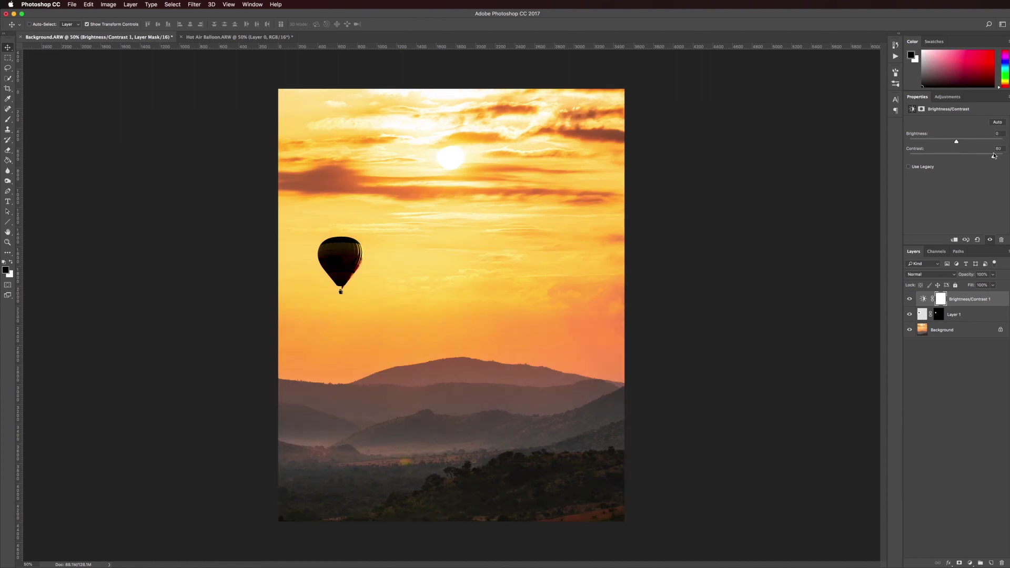
pyautogui.hotkey('ctrl', 'z')
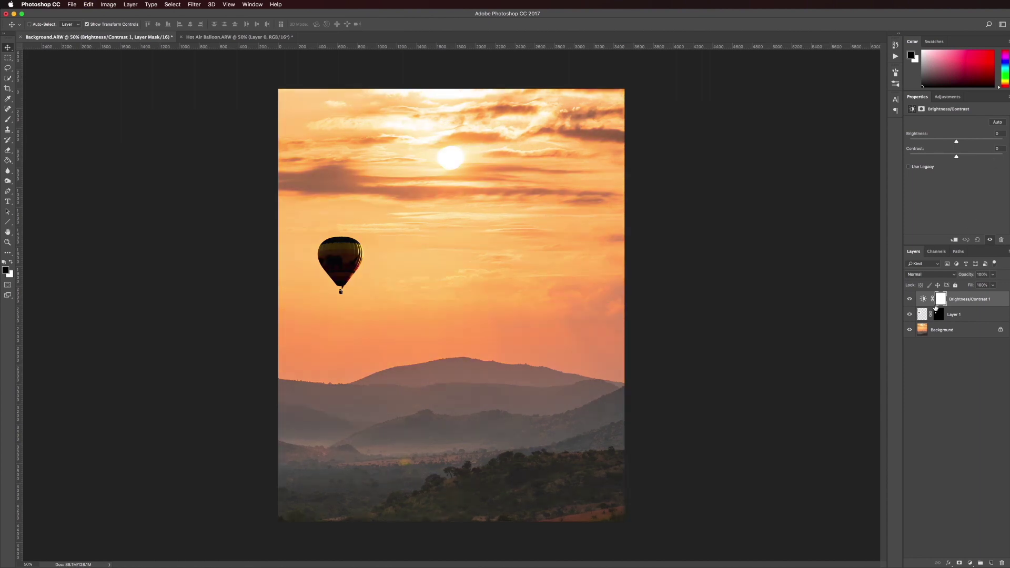
pyautogui.moveTo(954, 310); pyautogui.dragTo(954, 304)
pyautogui.keyDown('alt'); pyautogui.click(954, 306); pyautogui.keyUp('alt')
pyautogui.click(993, 156)
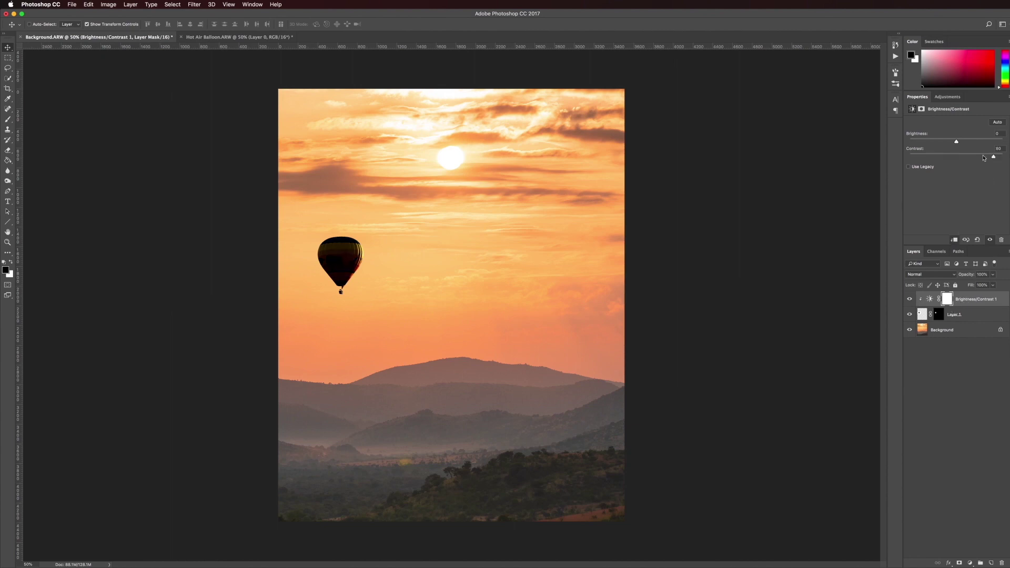
pyautogui.moveTo(964, 157); pyautogui.dragTo(935, 142)
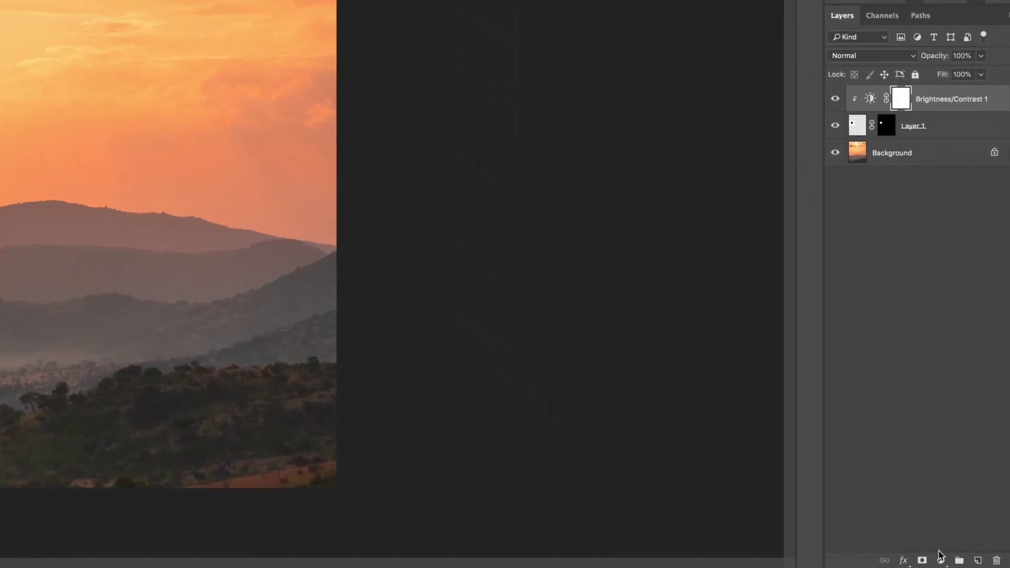
# - Add a Hue/Saturation layer clipped to the balloon, set Saturation to +17, and toggle it to compare
pyautogui.click(969, 563)
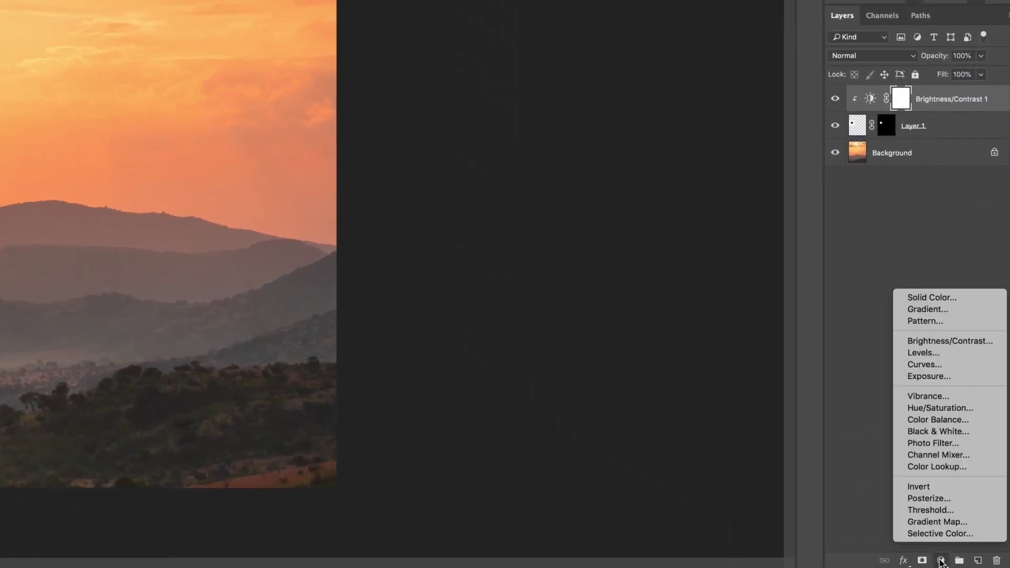
pyautogui.click(957, 406)
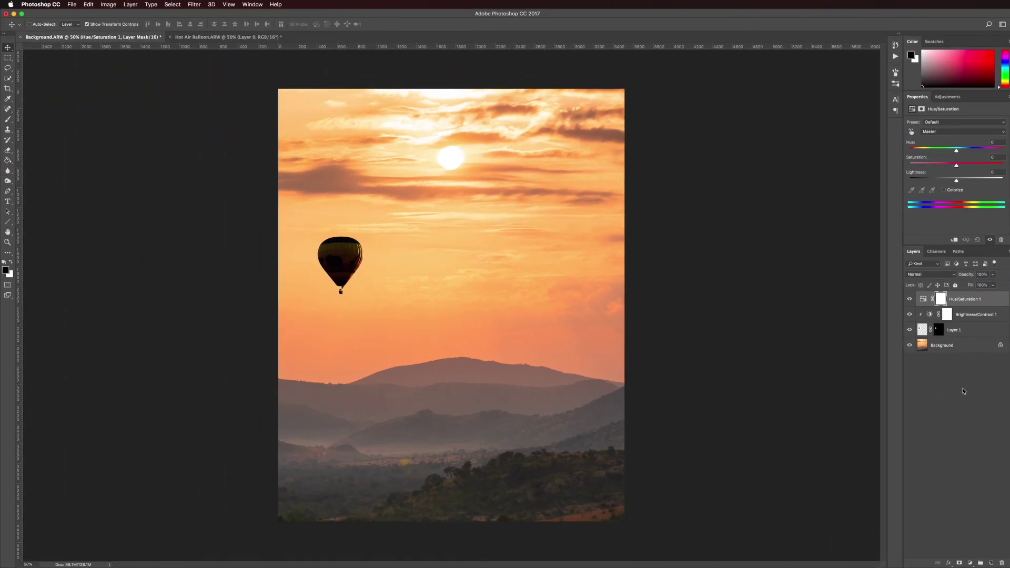
pyautogui.keyDown('alt'); pyautogui.click(958, 304); pyautogui.keyUp('alt')
pyautogui.moveTo(956, 165)
pyautogui.mouseDown()
pyautogui.moveTo(976, 166)
pyautogui.moveTo(963, 166)
pyautogui.mouseUp()
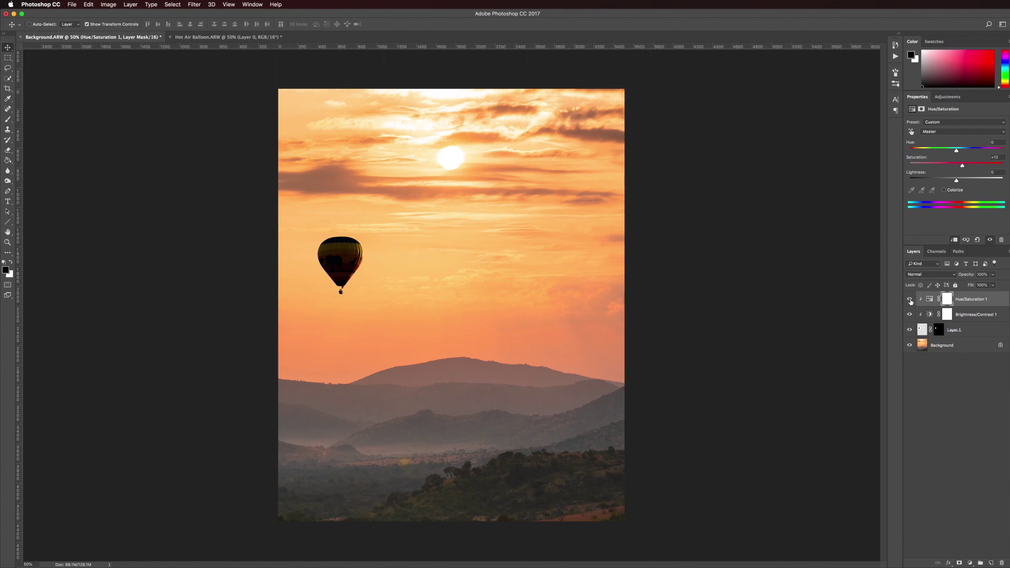
pyautogui.click(909, 298)
pyautogui.click(910, 299)
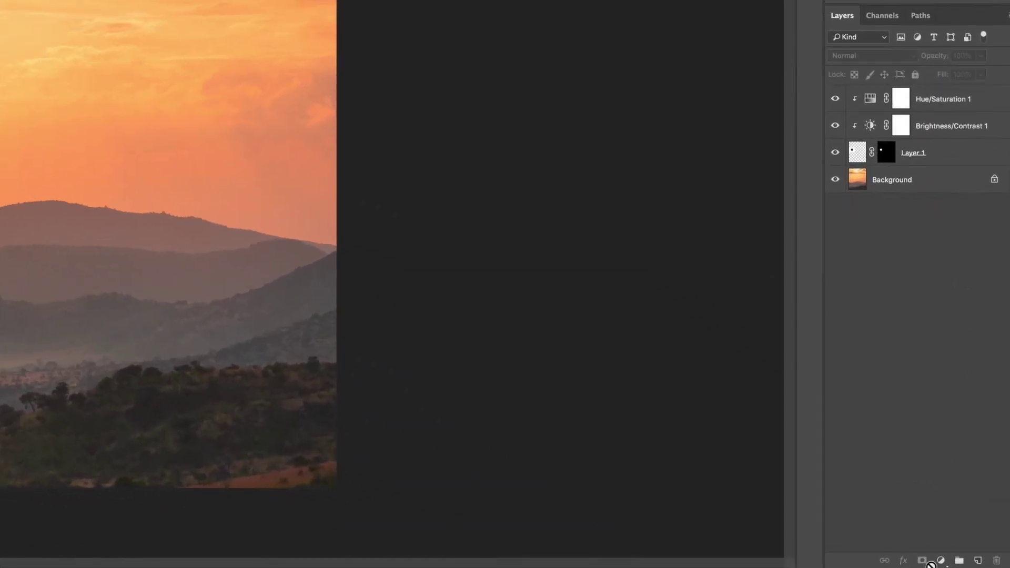
# - Add a Warming Filter (81) photo filter at 20% density, then slightly lower the balloon's contrast
pyautogui.click(970, 563)
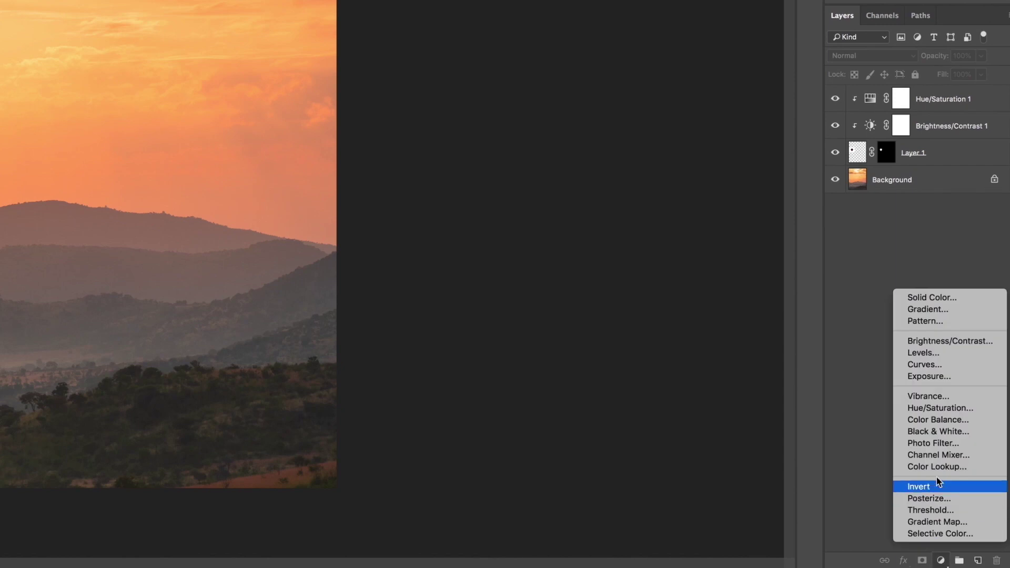
pyautogui.click(931, 443)
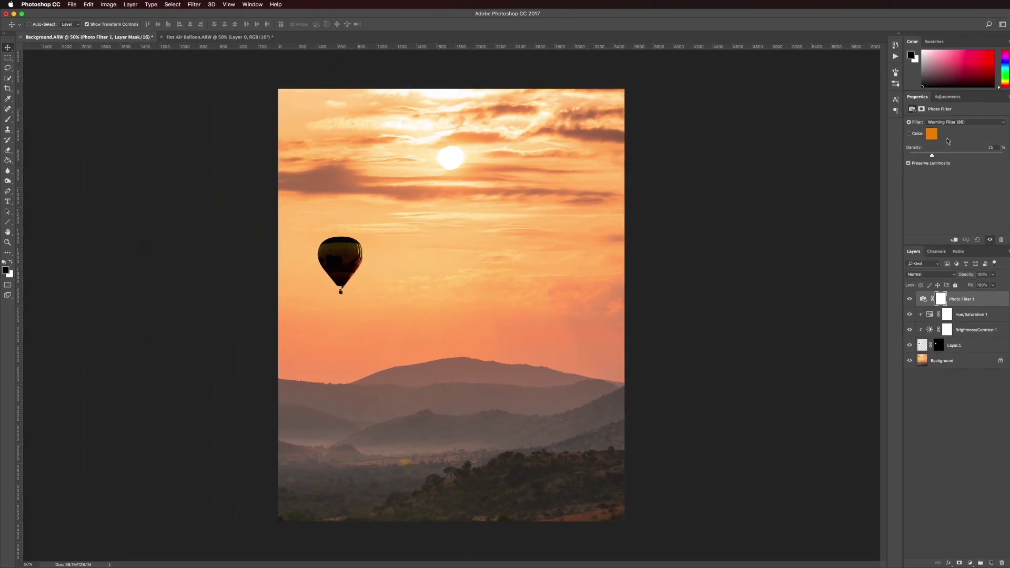
pyautogui.click(937, 33)
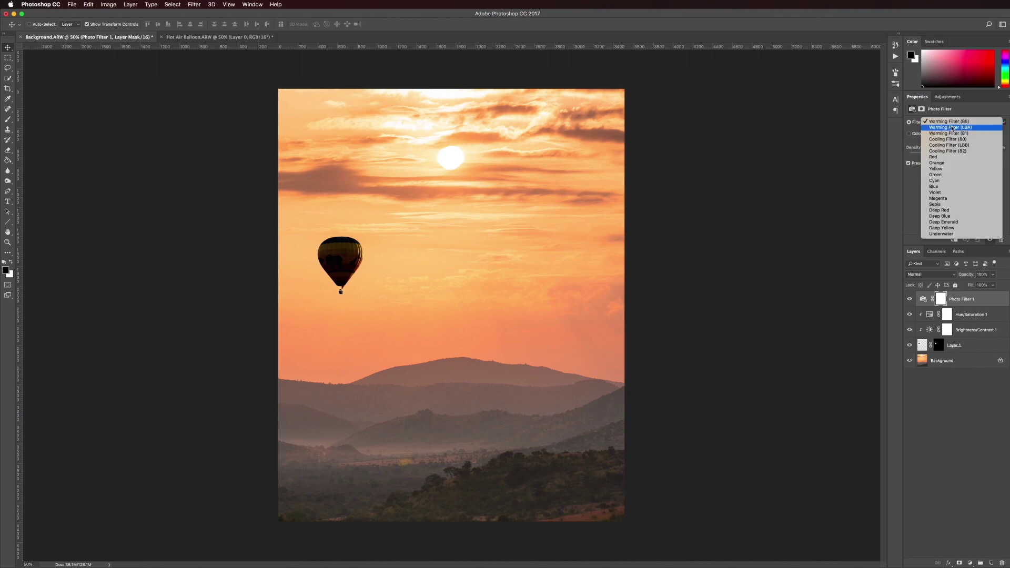
pyautogui.click(948, 133)
pyautogui.moveTo(931, 156); pyautogui.dragTo(927, 156)
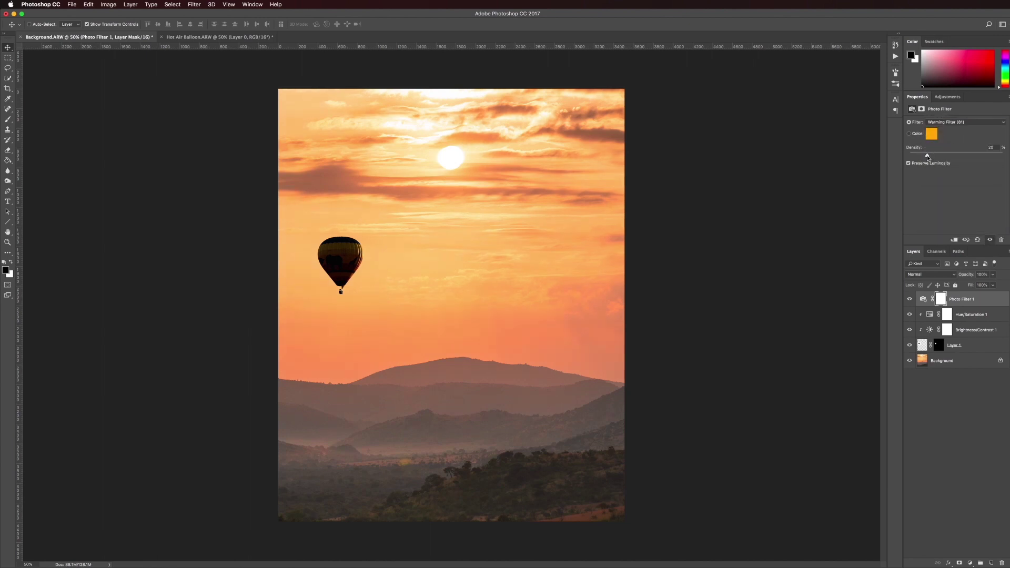
pyautogui.click(964, 330)
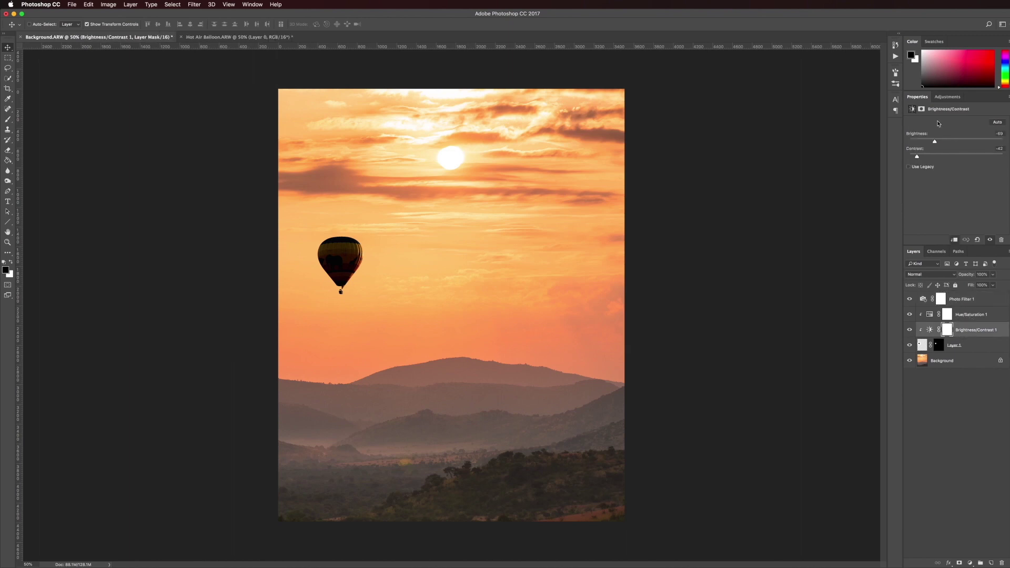
pyautogui.moveTo(918, 157); pyautogui.dragTo(940, 144)
pyautogui.click(962, 300)
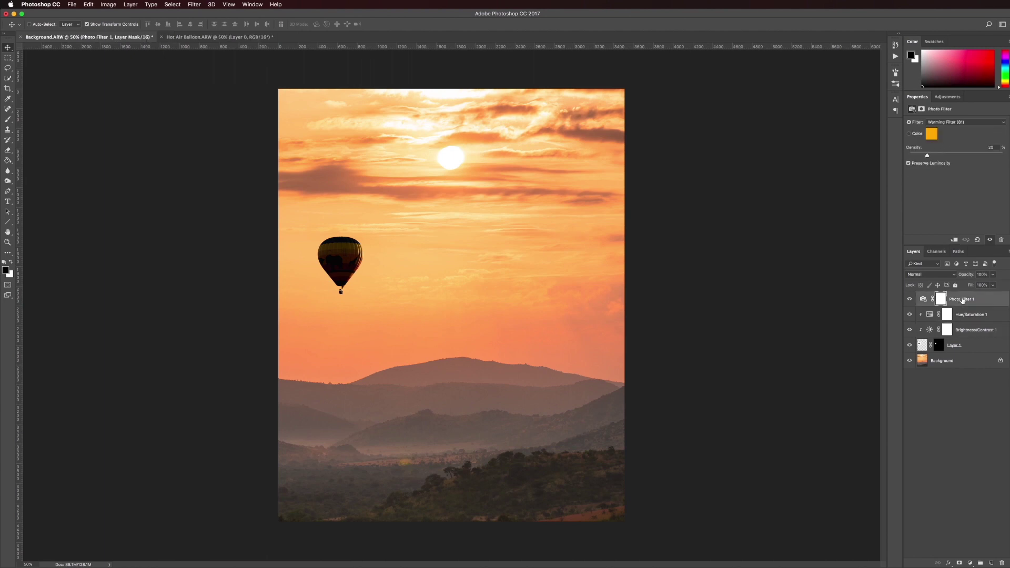
pyautogui.click(910, 299)
pyautogui.click(909, 300)
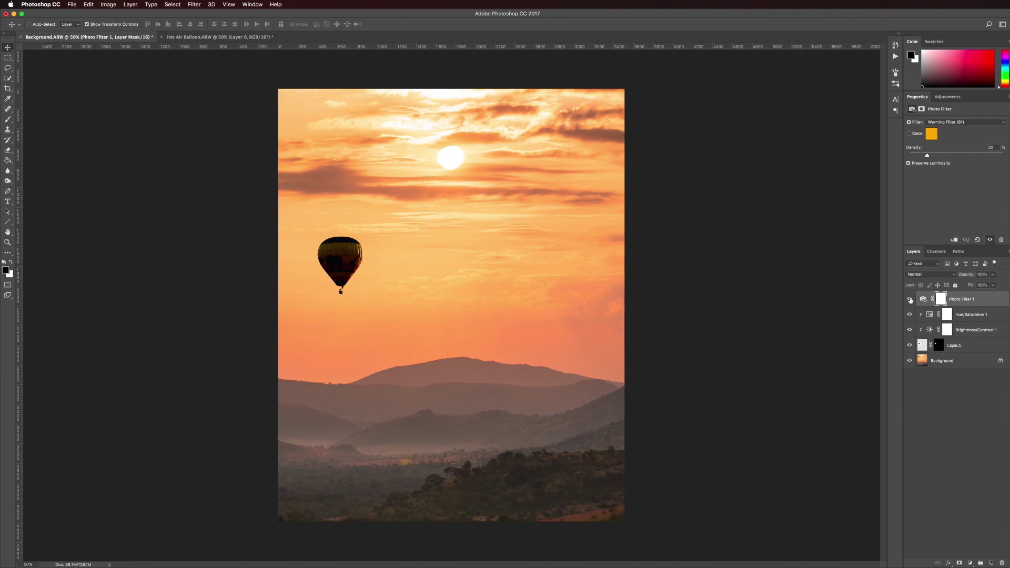